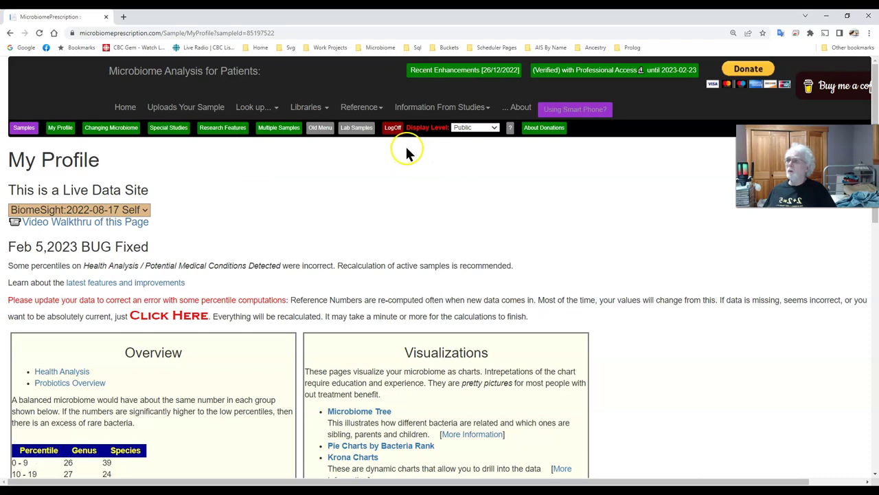
Open the Jarisch–Herxheimer reaction bacteria report for the BiomeSight 2022-08-17 sample from Special Reports
scroll(409, 152, down, 1)
scroll(428, 144, down, 4)
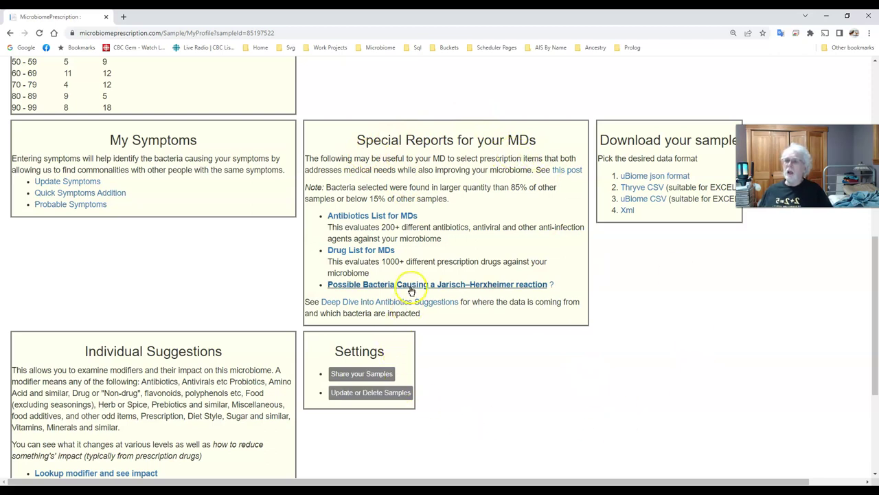
scroll(302, 147, up, 10)
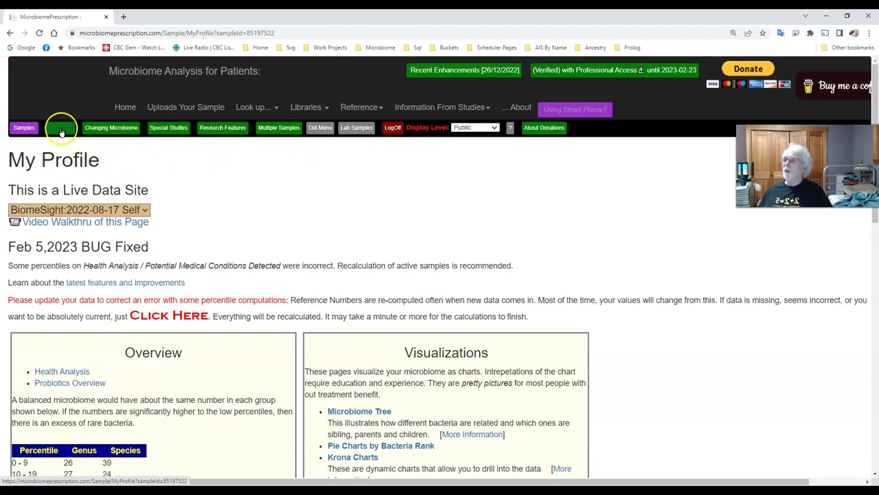
scroll(645, 417, down, 5)
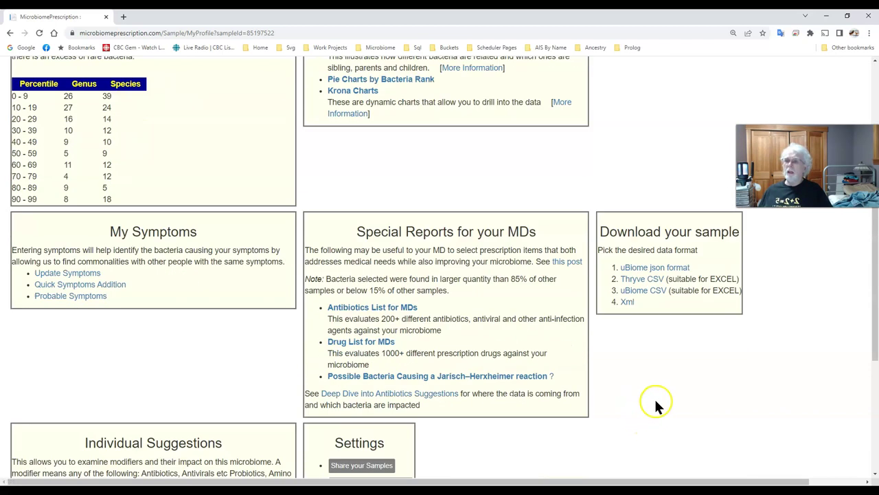
click(403, 376)
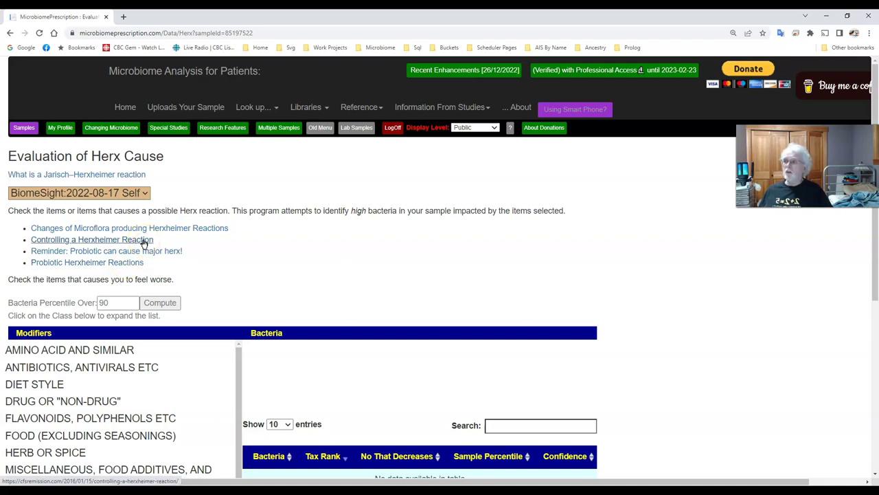
click(196, 232)
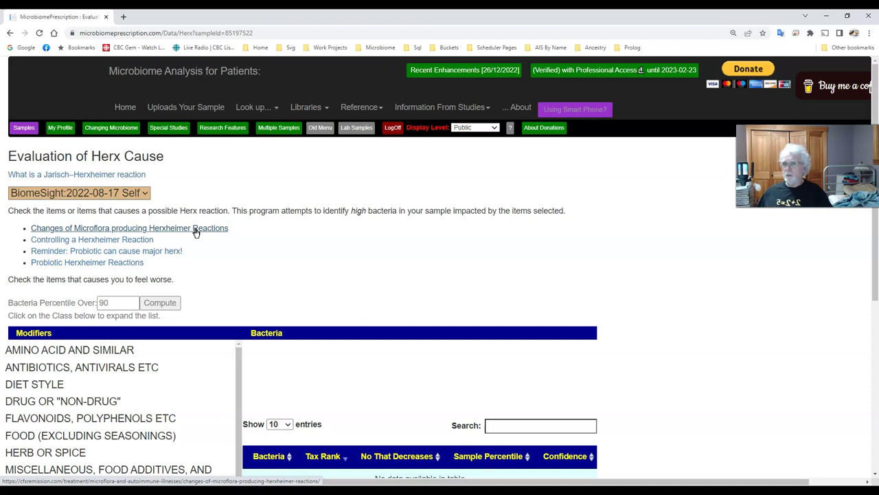
scroll(237, 252, down, 1)
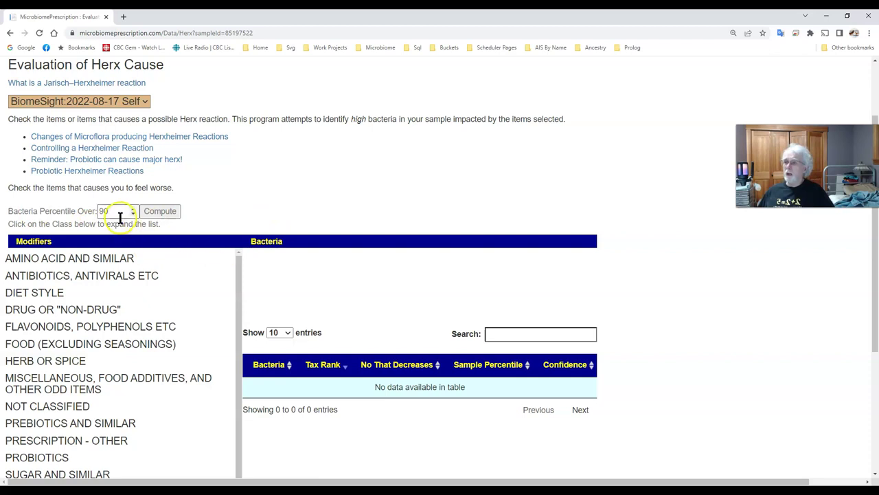
Change the Bacteria Percentile Over value from 90 to 65
drag(115, 212, 50, 208)
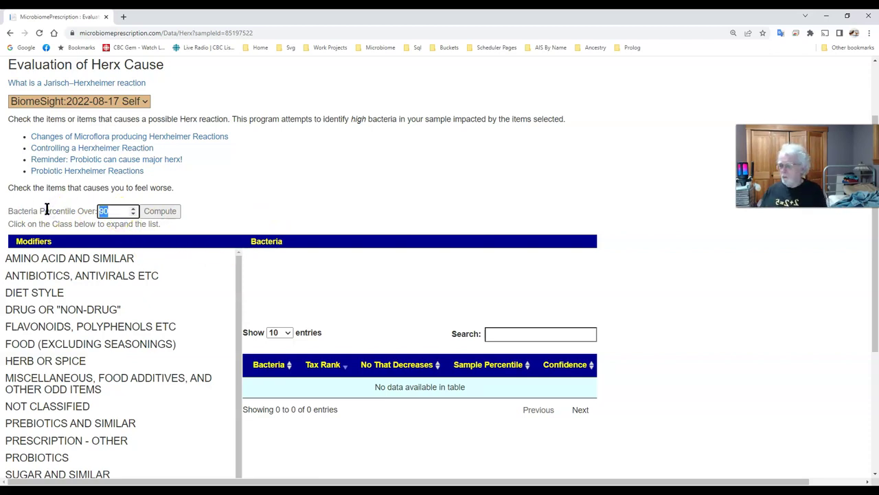
text(65)
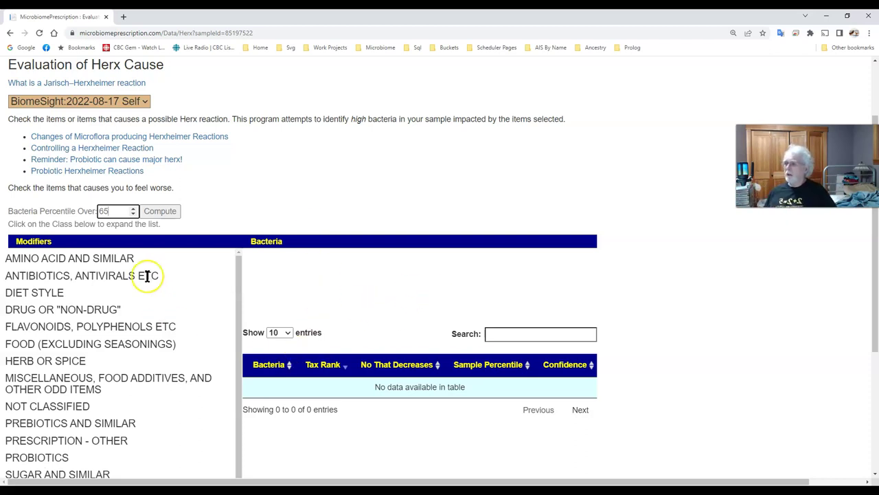
scroll(153, 327, down, 1)
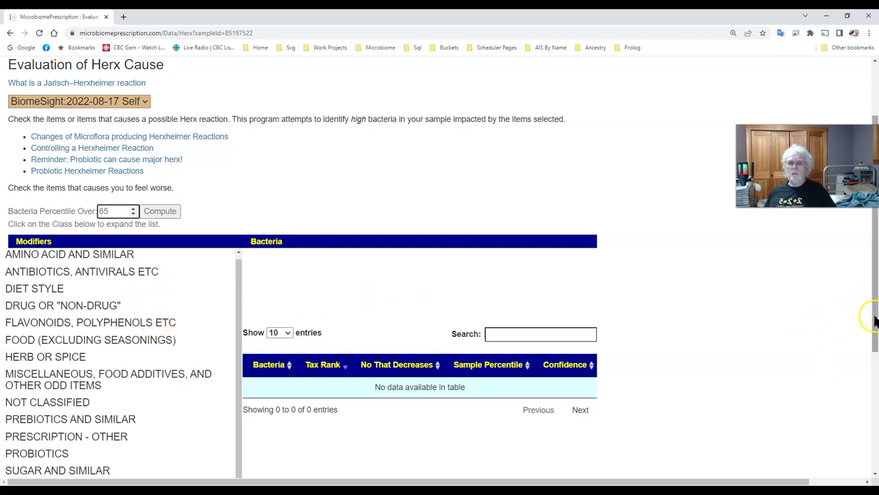
drag(874, 314, 875, 402)
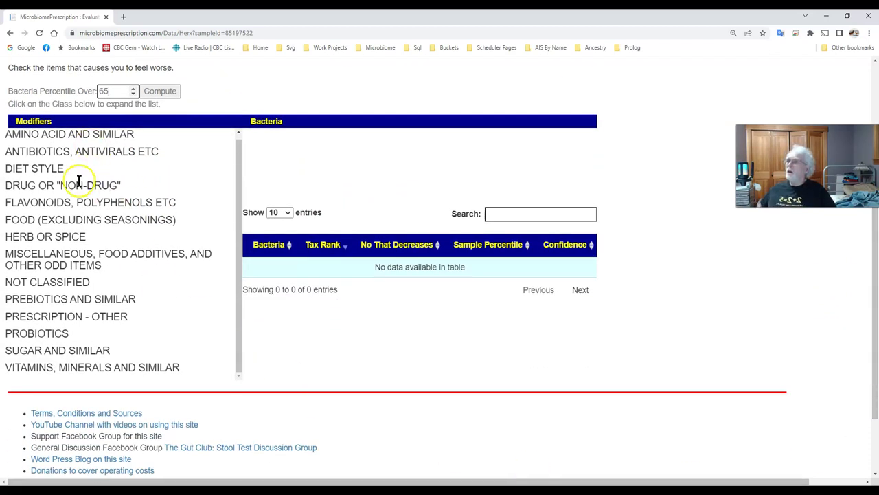
Expand Antibiotics, Antivirals etc and tick doxycycline
click(39, 150)
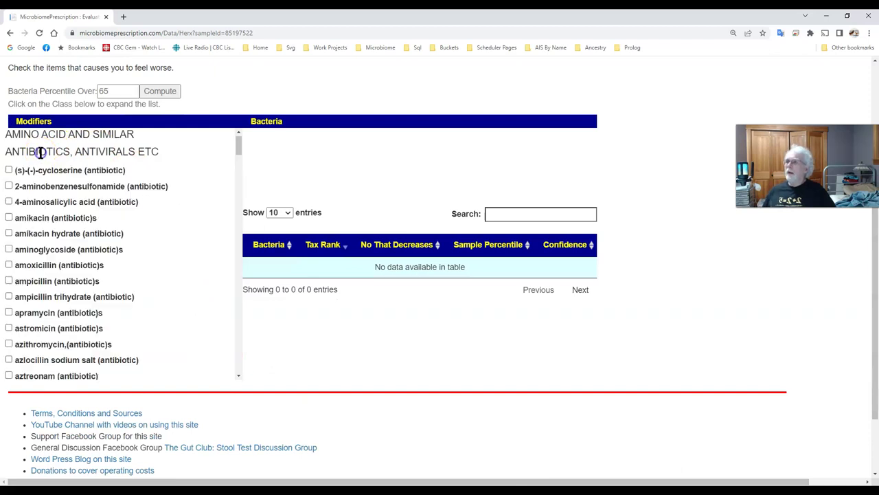
click(239, 352)
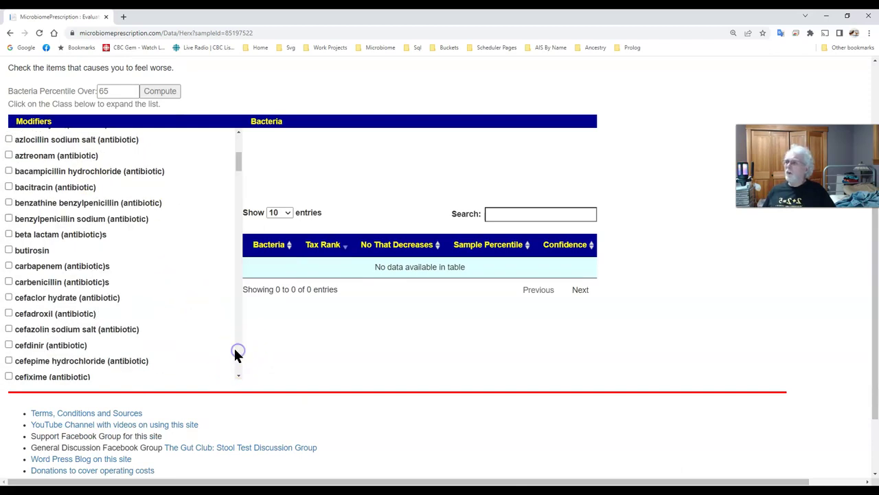
click(236, 352)
click(235, 352)
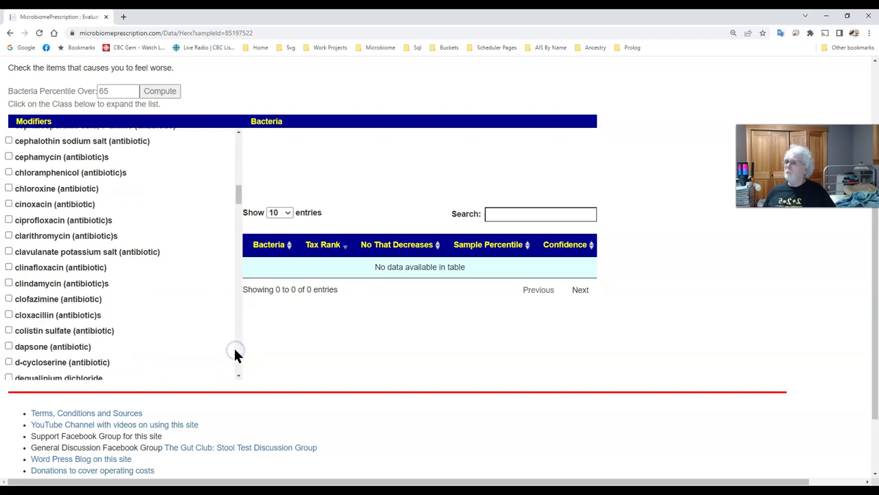
click(234, 352)
click(8, 236)
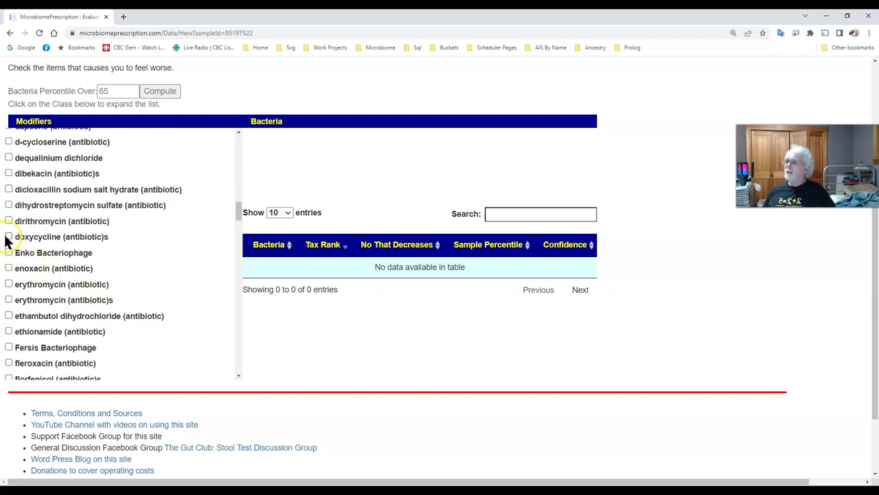
Tick clarithromycin and metronidazole as additional antibiotics
click(236, 153)
click(236, 152)
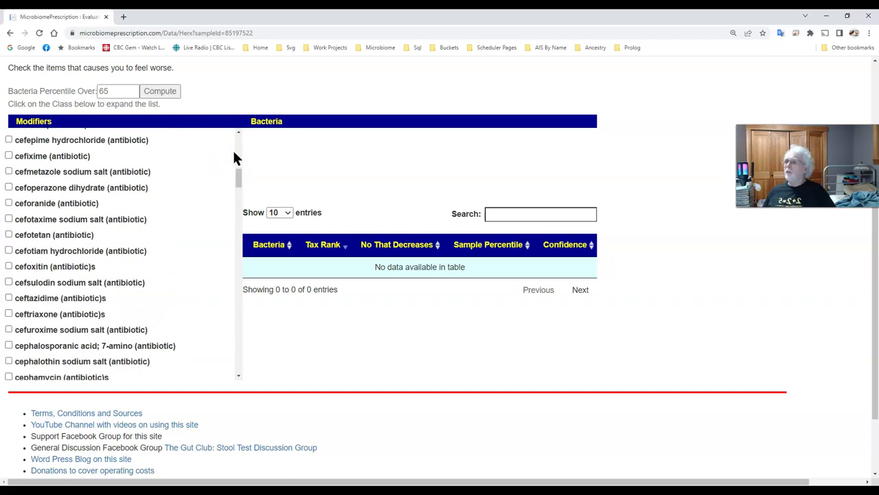
click(236, 312)
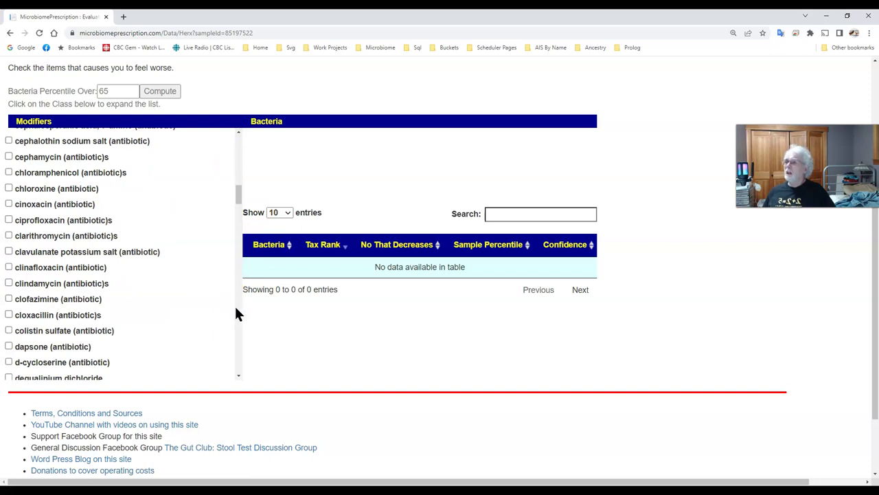
click(9, 236)
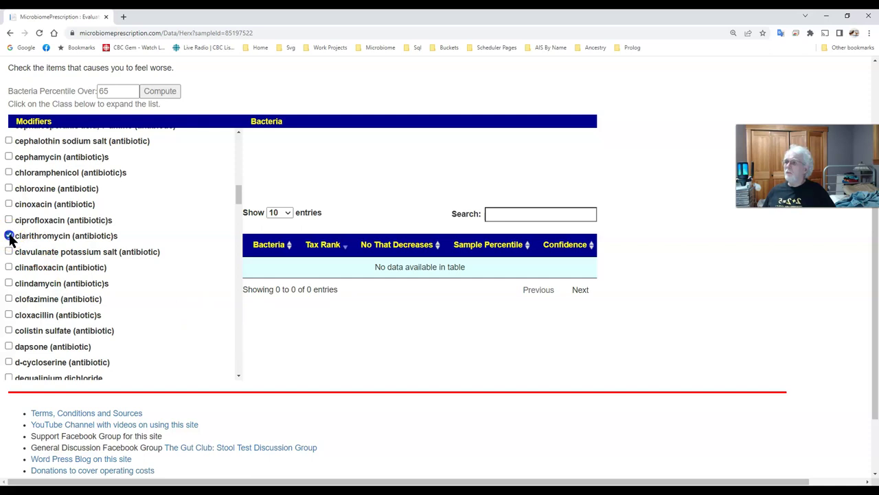
click(237, 319)
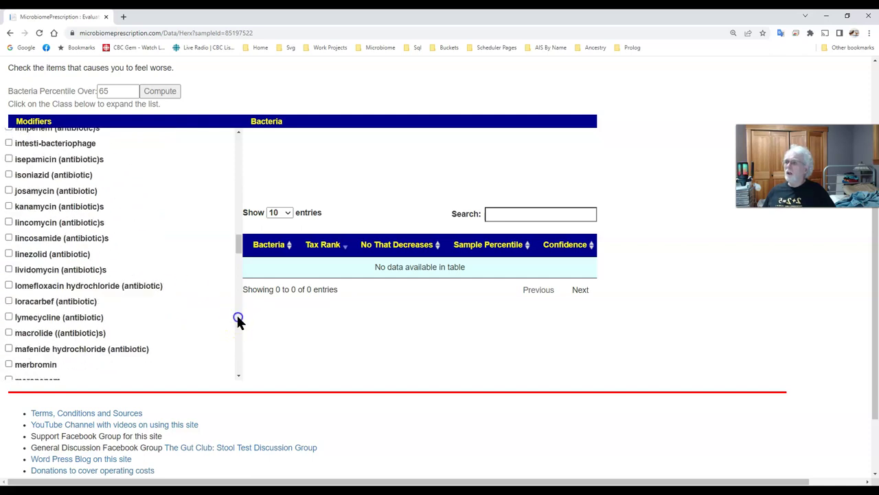
click(237, 318)
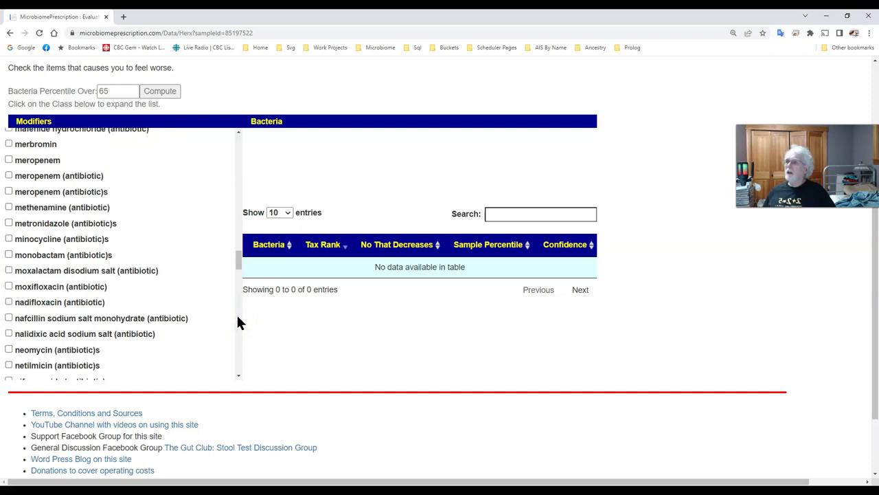
click(253, 166)
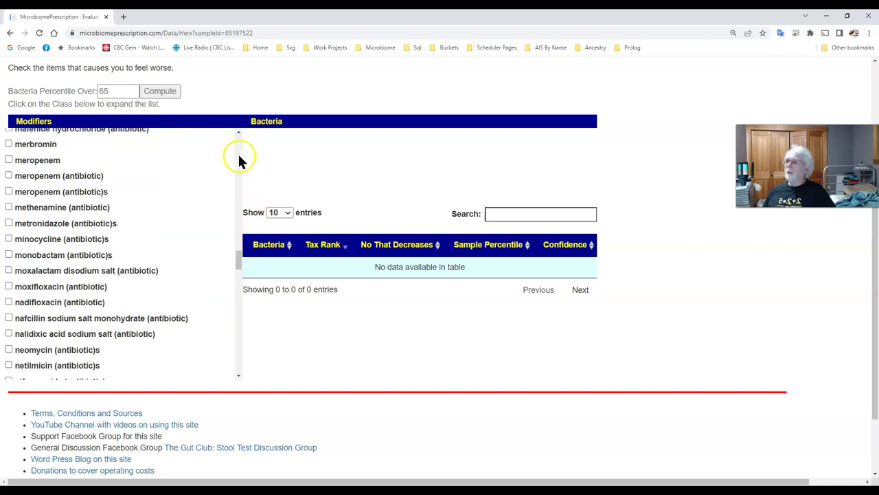
click(235, 150)
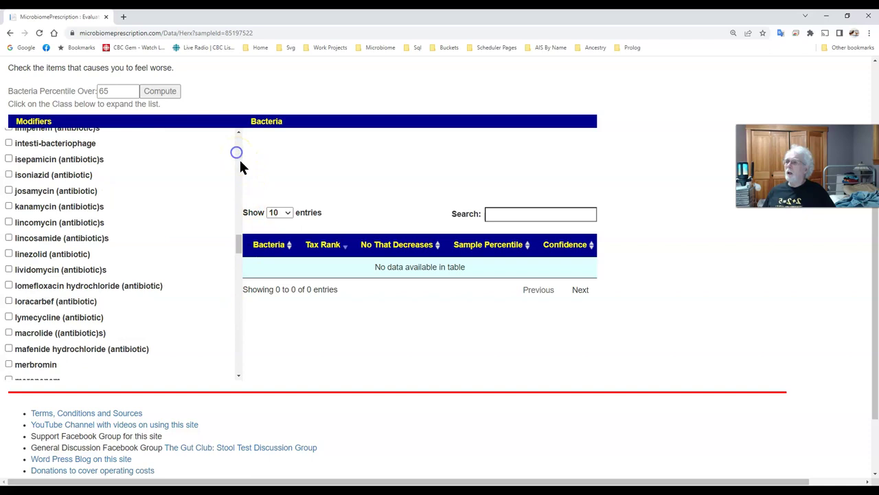
click(111, 383)
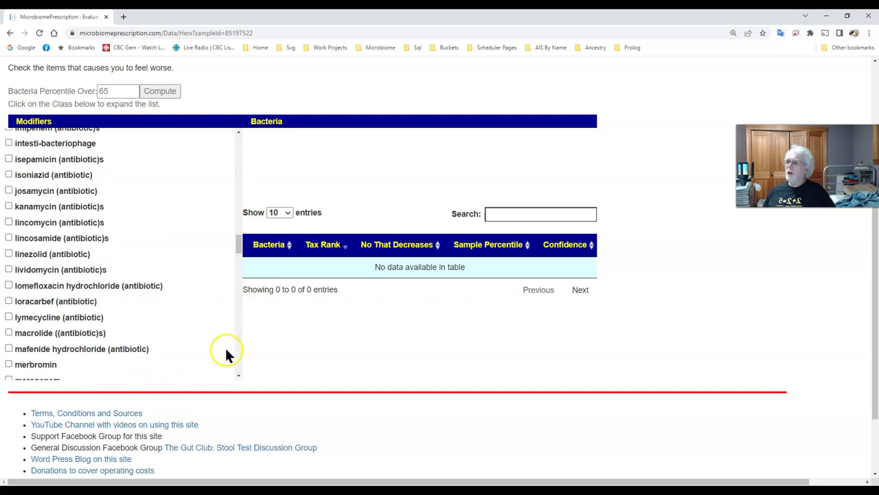
click(236, 377)
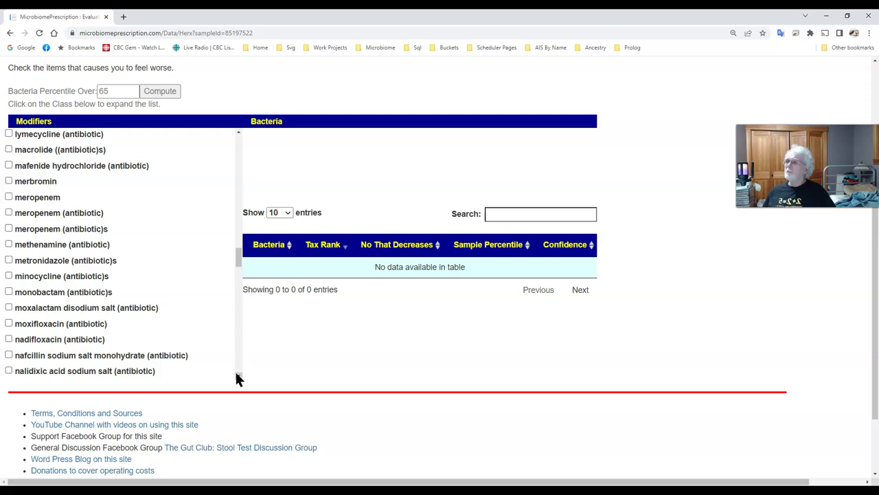
click(9, 260)
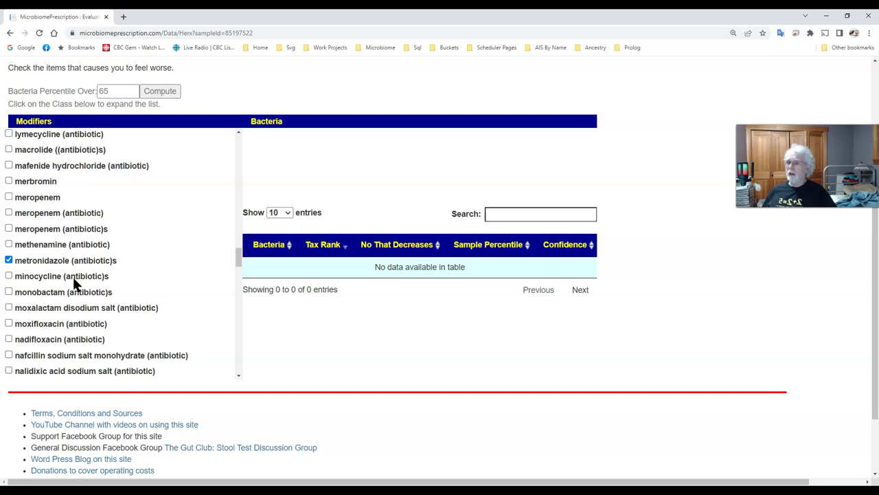
scroll(268, 273, up, 3)
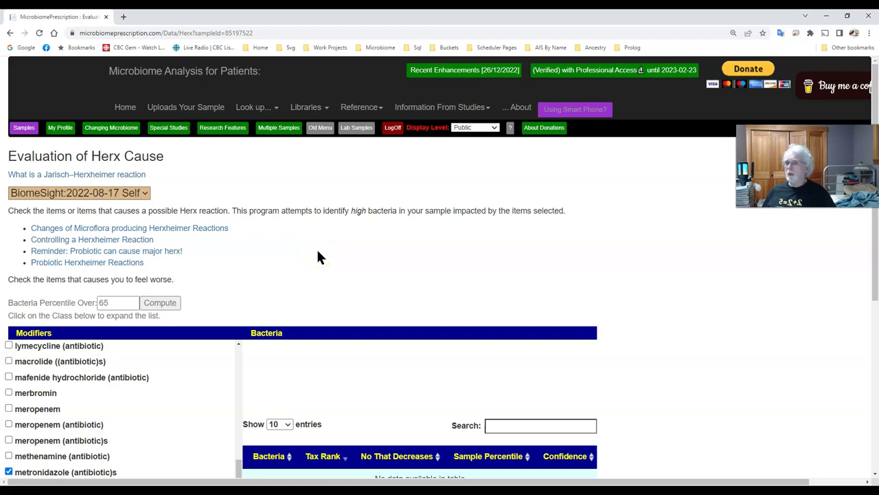
scroll(375, 252, down, 1)
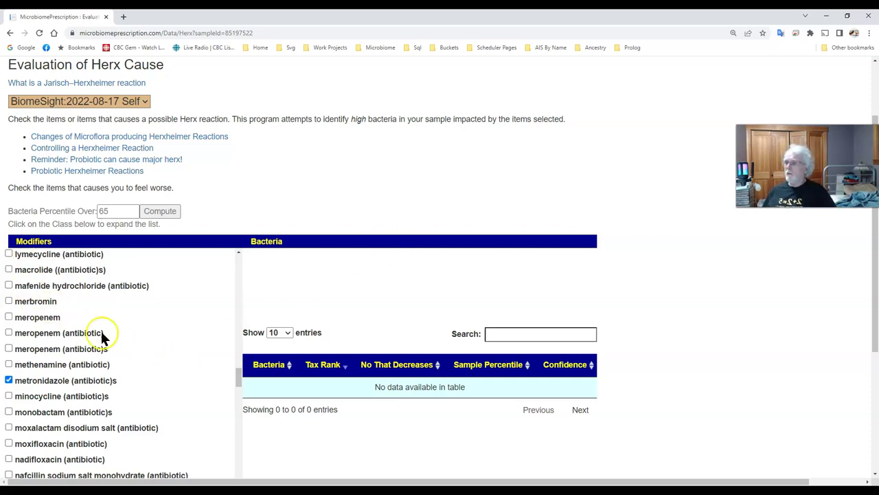
Compute the affected high bacteria and sort 'No That Decreases' descending, putting Streptococcus oralis first
click(168, 213)
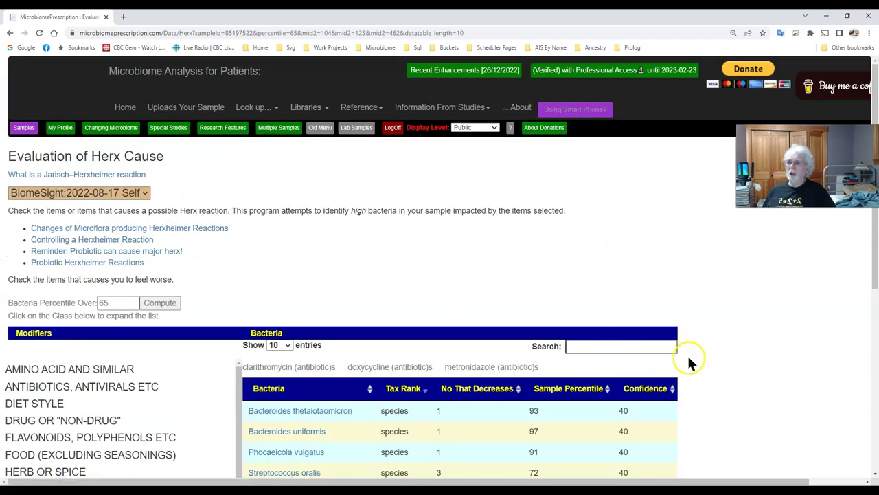
scroll(737, 364, down, 3)
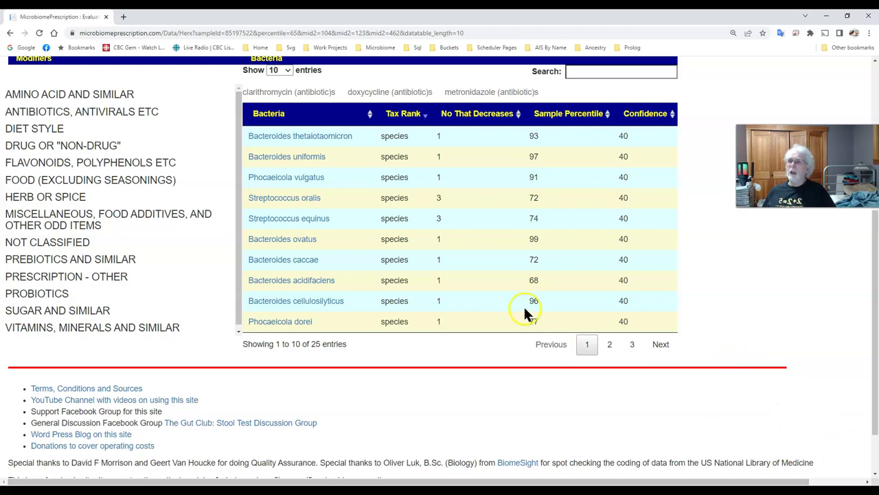
click(477, 117)
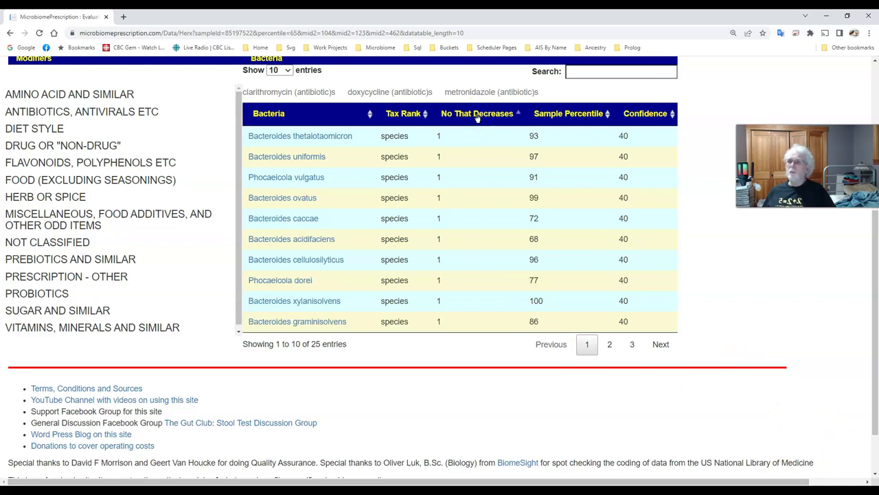
click(477, 116)
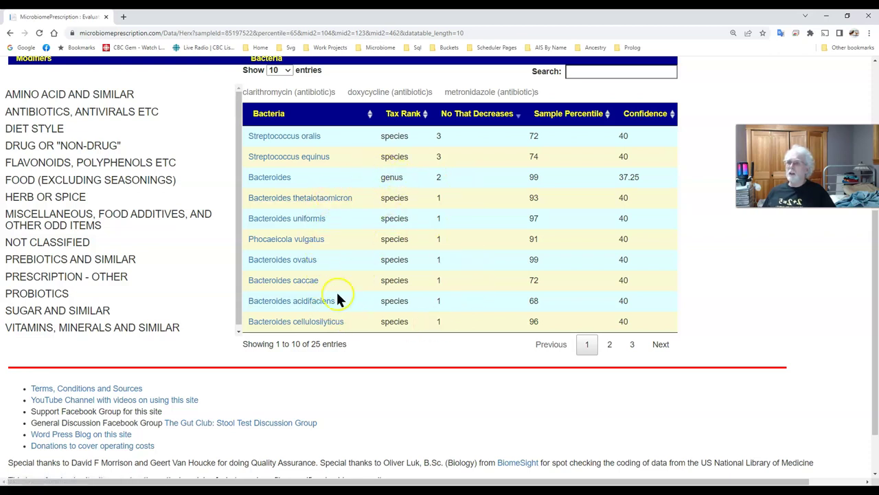
Show 100 entries per page so all 25 bacteria appear in one table
scroll(350, 295, down, 2)
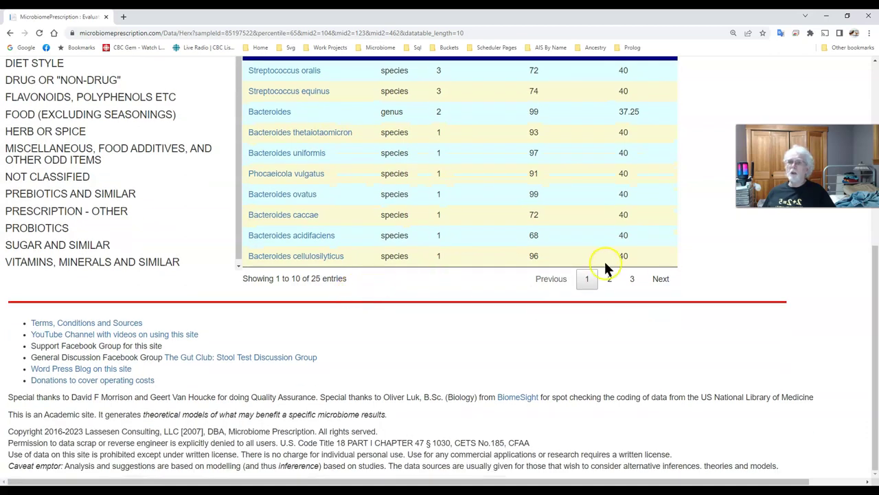
scroll(457, 267, up, 3)
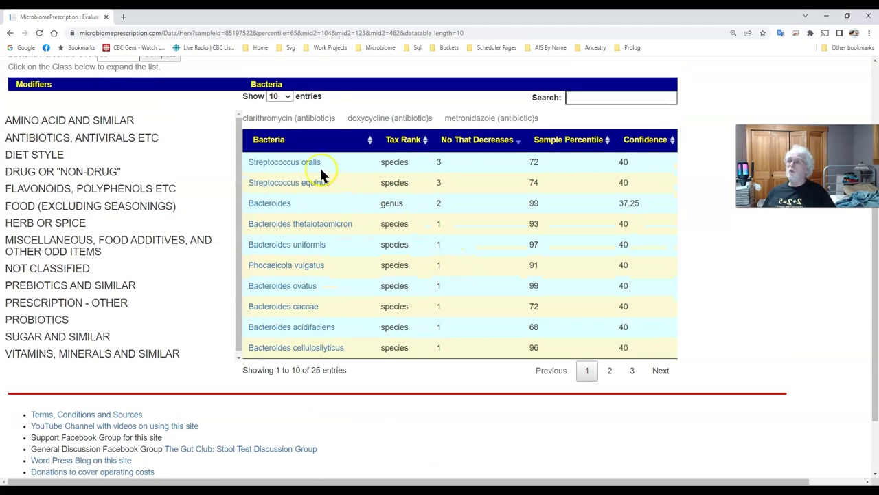
click(287, 96)
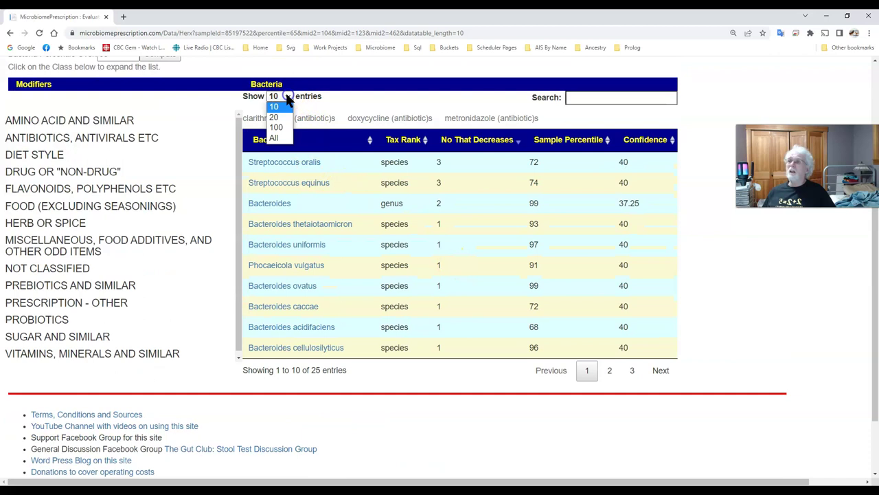
click(276, 128)
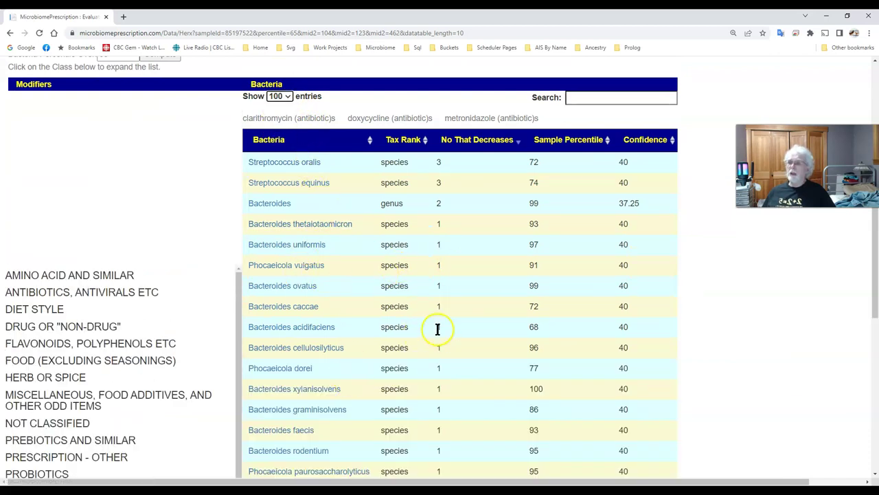
scroll(439, 333, down, 3)
scroll(437, 329, down, 2)
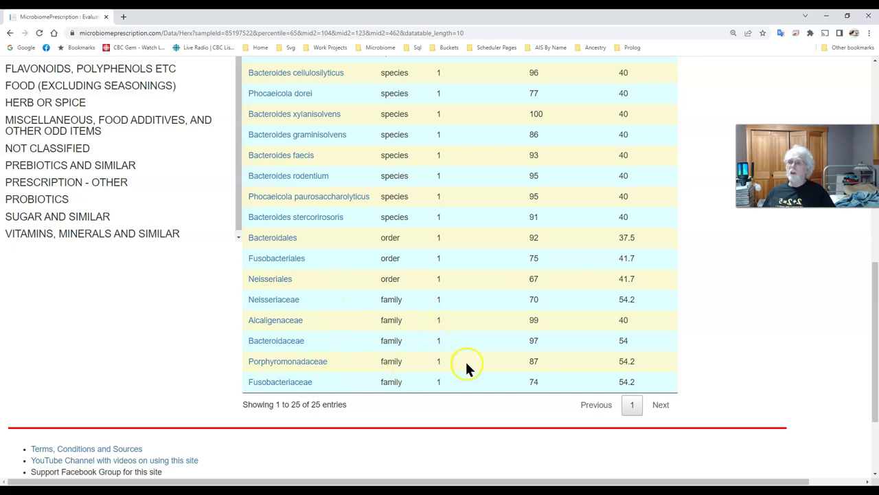
scroll(484, 365, up, 8)
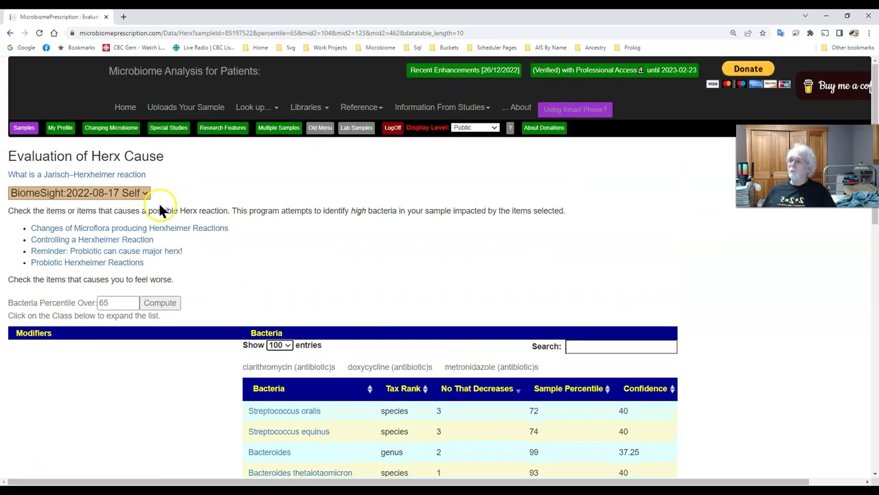
scroll(137, 347, down, 4)
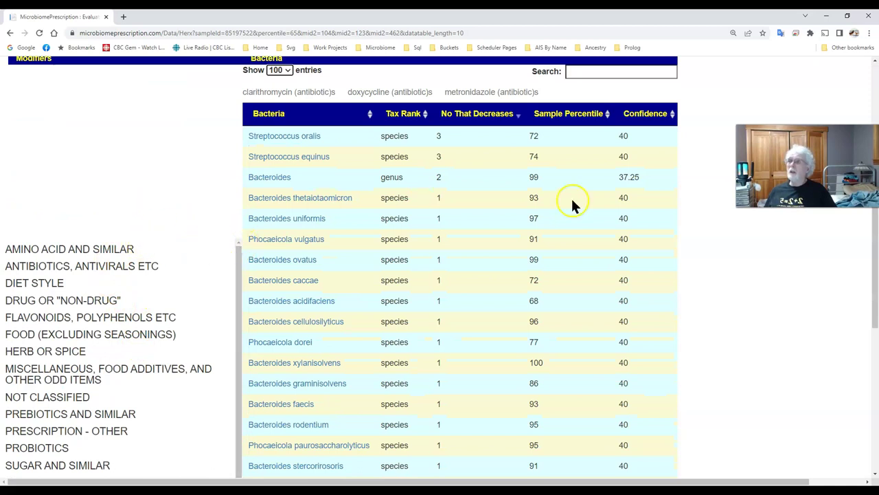
scroll(237, 333, down, 1)
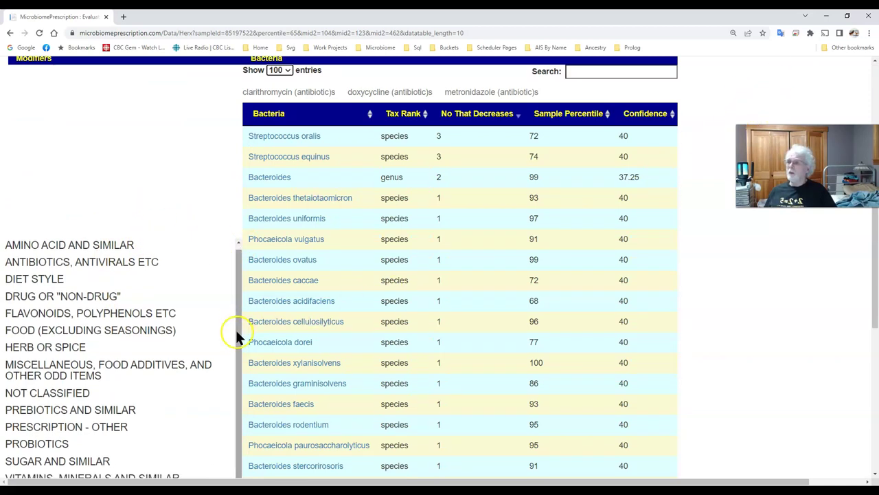
Expand Antibiotics, Antivirals etc to review the checked antibiotics including clarithromycin
click(36, 260)
scroll(134, 358, down, 8)
scroll(134, 354, down, 3)
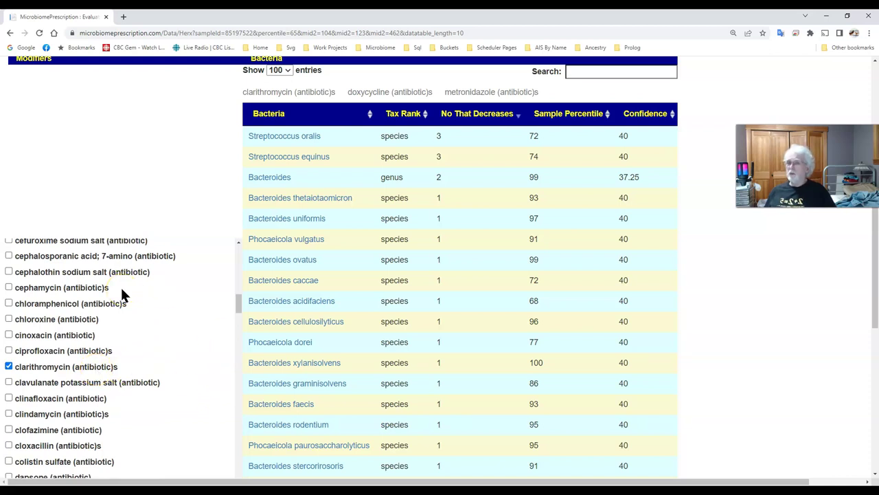
scroll(162, 315, up, 11)
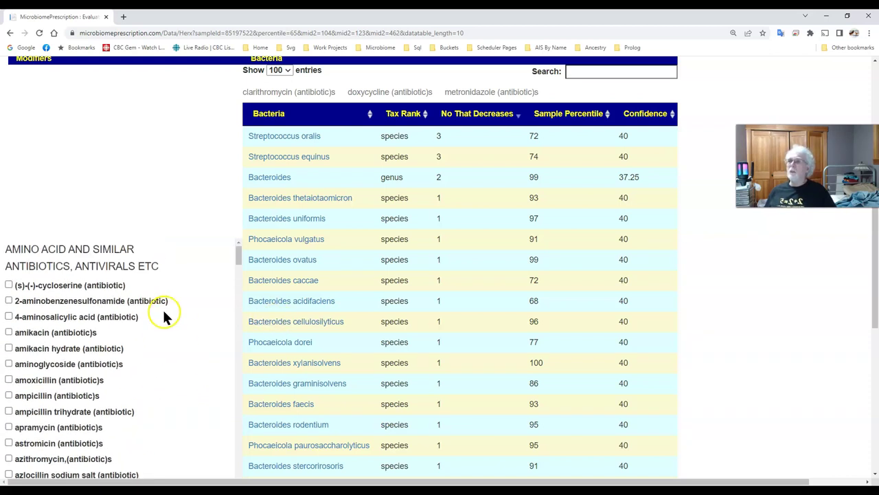
Set the table to 20 entries per page, then back to 10
click(281, 70)
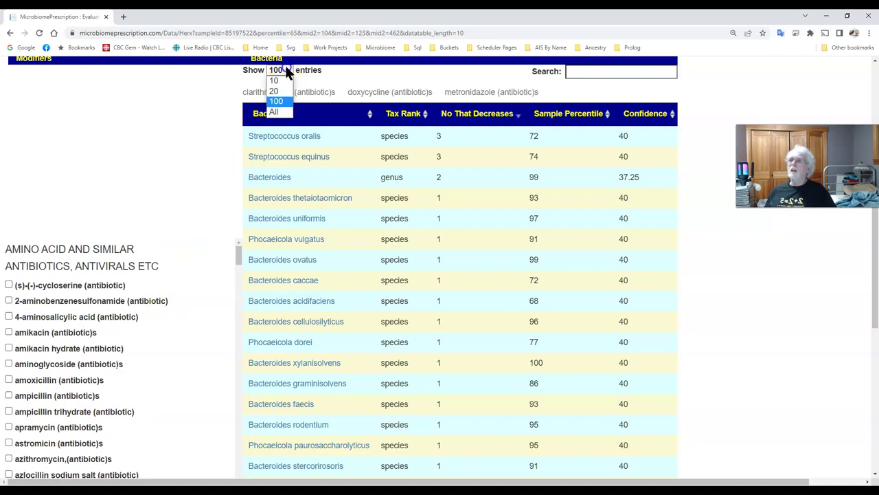
click(275, 90)
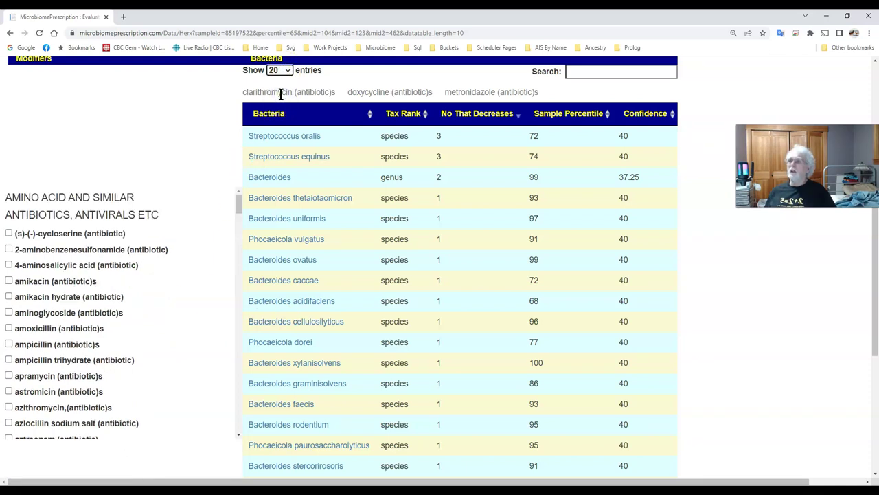
click(280, 70)
click(279, 81)
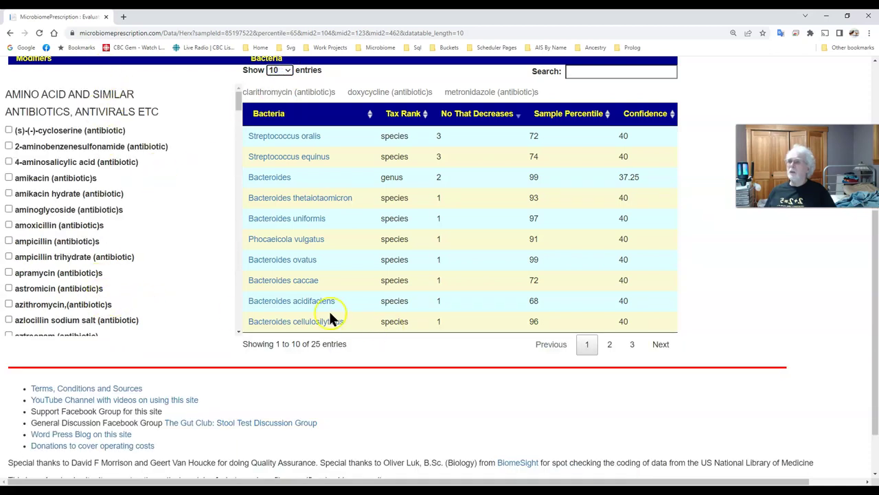
Switch to the BiomeSight 2021-10-01 sample and sort 'No That Decreases' descending
scroll(200, 169, up, 3)
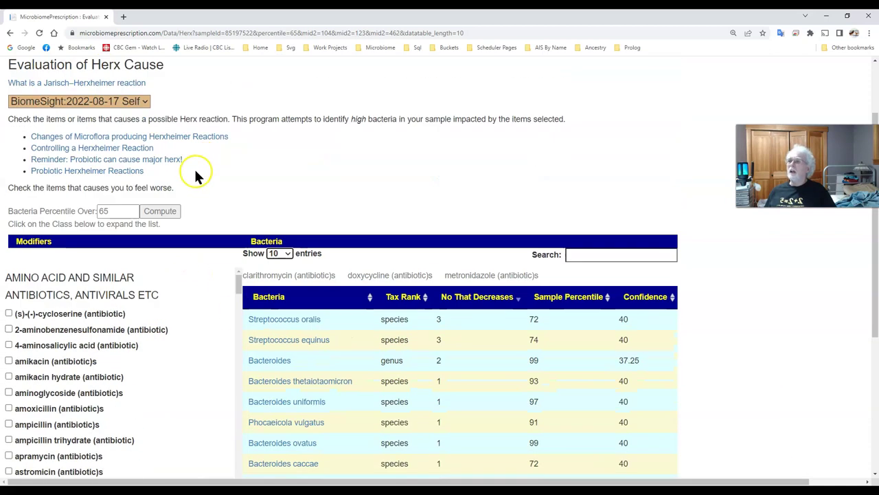
click(140, 102)
click(130, 113)
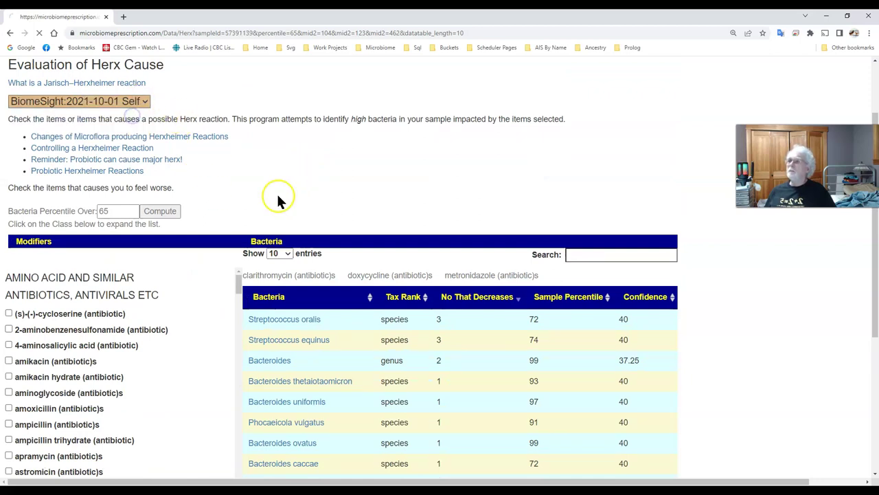
scroll(294, 237, down, 3)
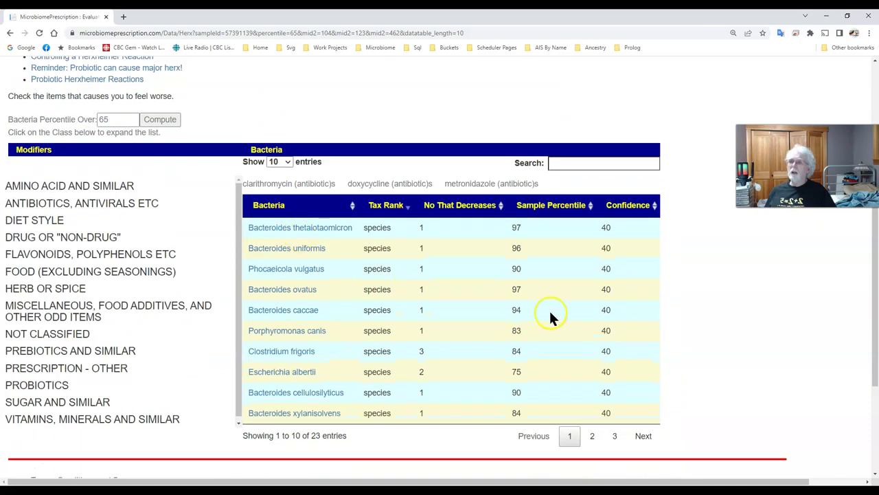
click(457, 206)
click(458, 207)
Follow the 'Controlling a Herxheimer Reaction' link
click(747, 318)
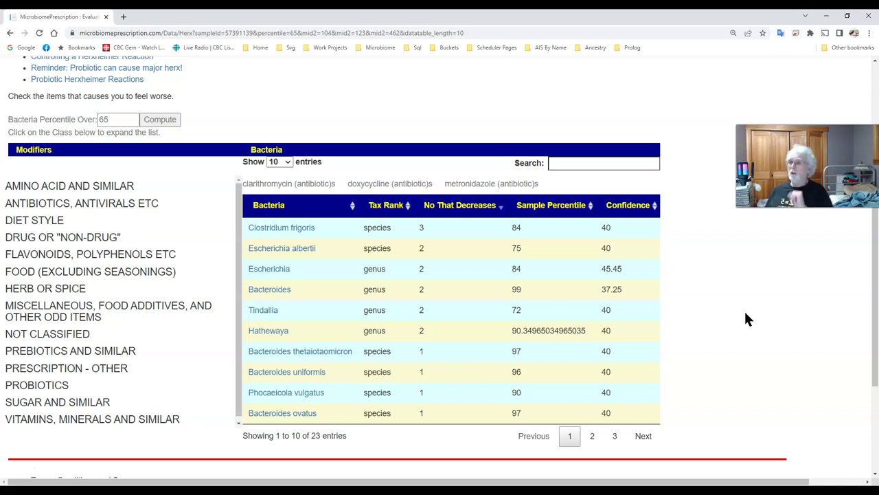
click(486, 252)
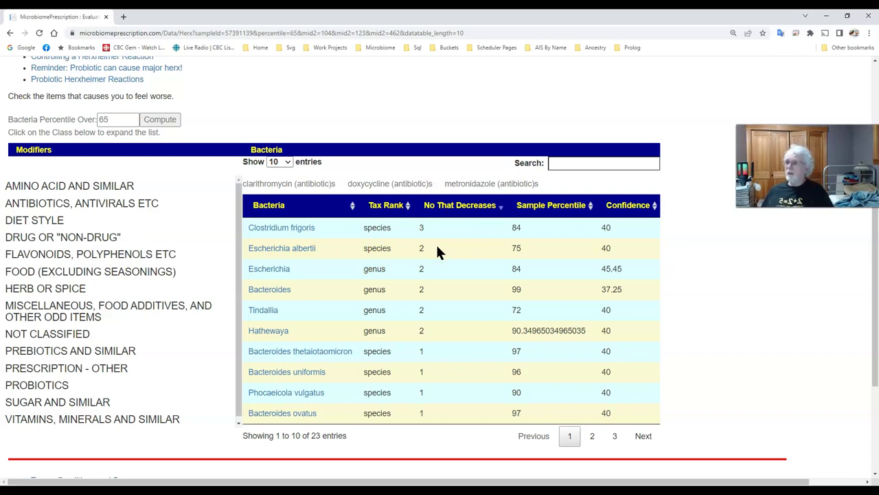
scroll(364, 233, up, 3)
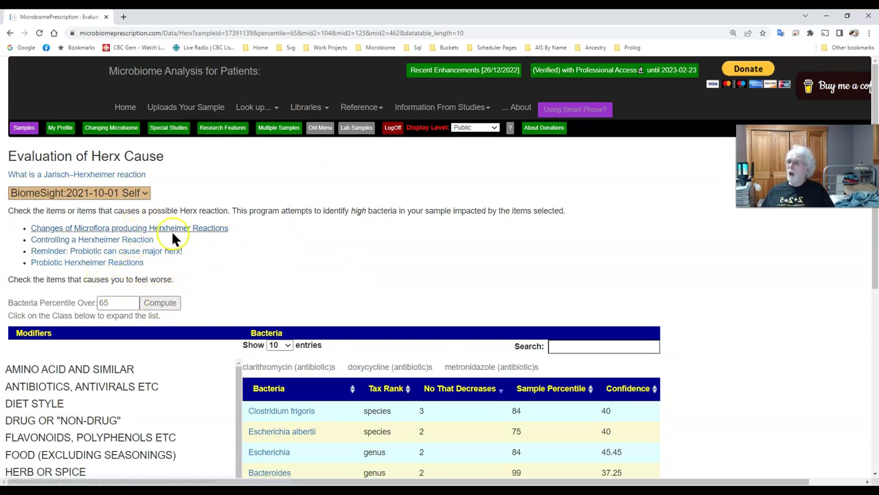
Open the 'Controlling a Herxheimer Reaction' blog post and scroll to its Substance / Half-Life table
click(142, 239)
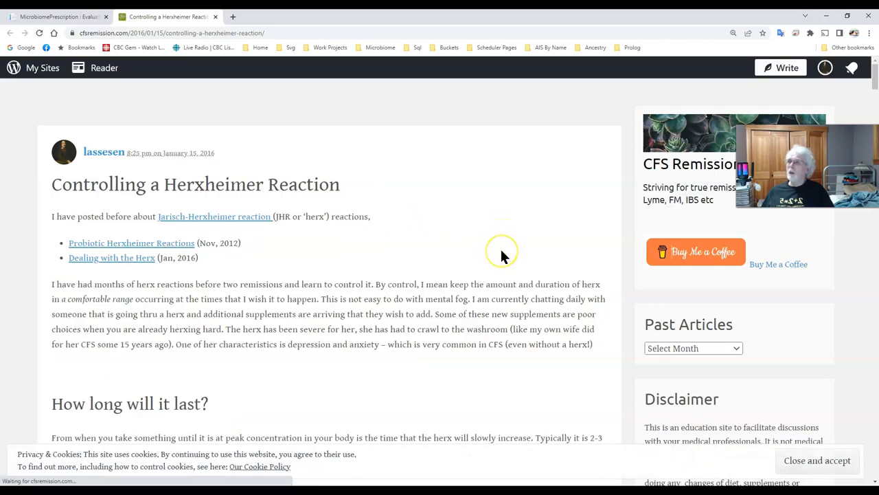
scroll(501, 252, down, 4)
scroll(500, 252, down, 2)
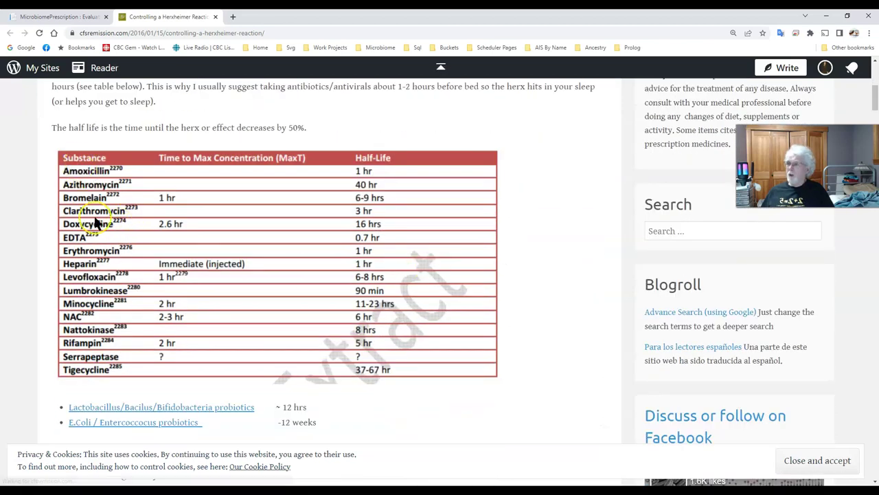